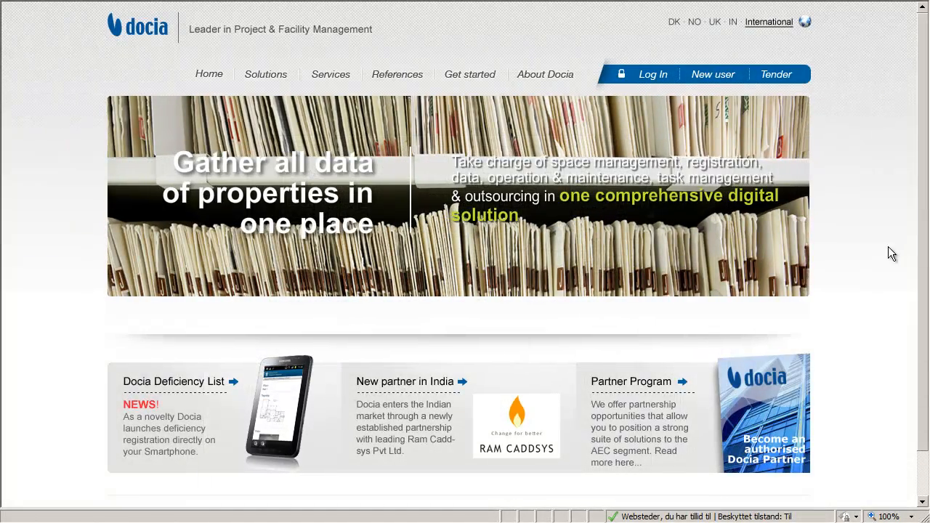
# Log in with the account username and password, and open the Docia Deficiency List application
pyautogui.click(634, 82)
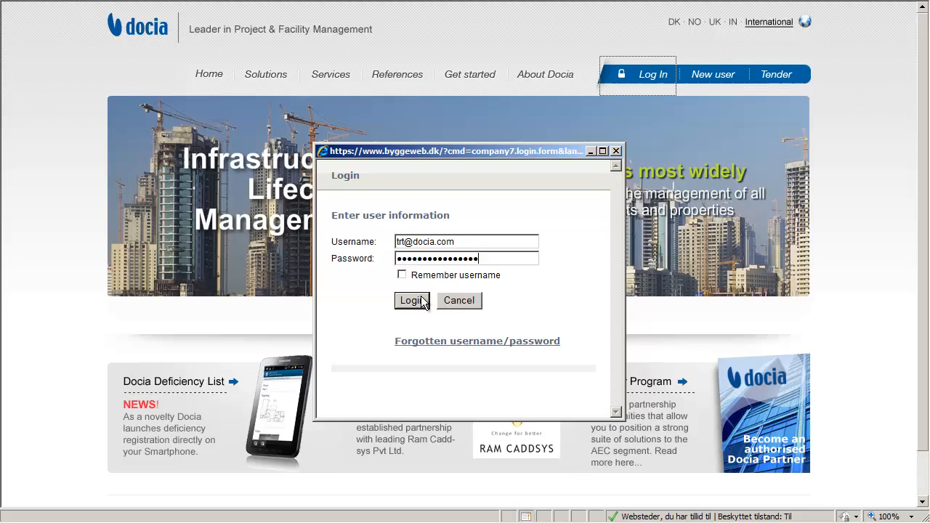
pyautogui.click(412, 300)
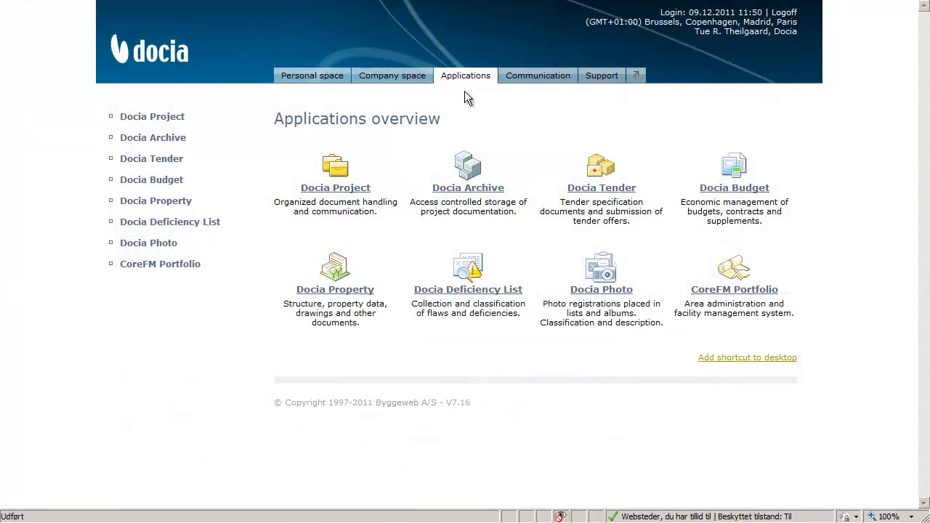
pyautogui.click(474, 291)
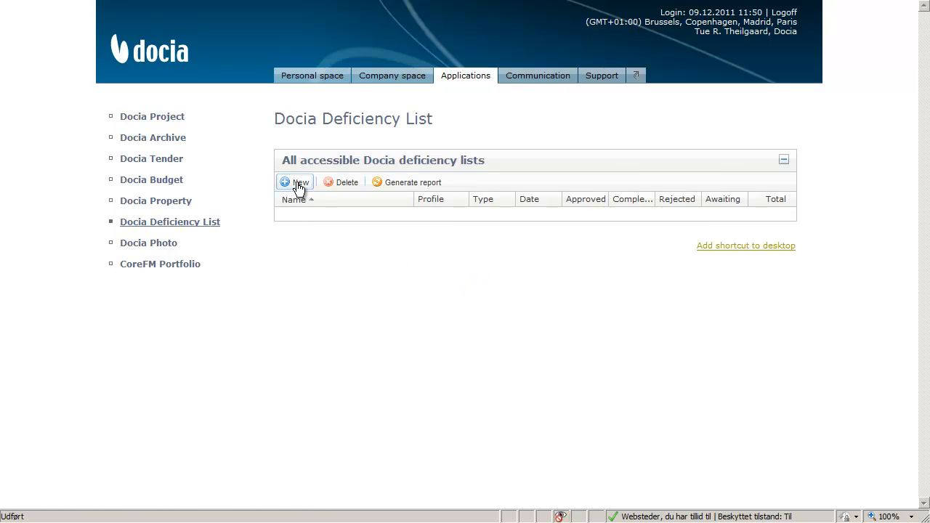
# Create a new list named "Demo Docia Deficiency list" of type Deficiency list with no design template
pyautogui.click(297, 186)
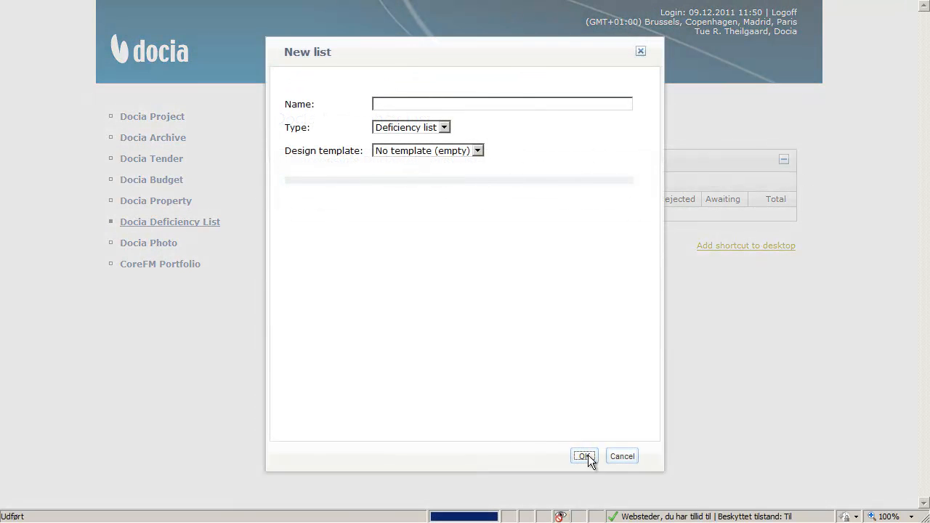
pyautogui.click(453, 108)
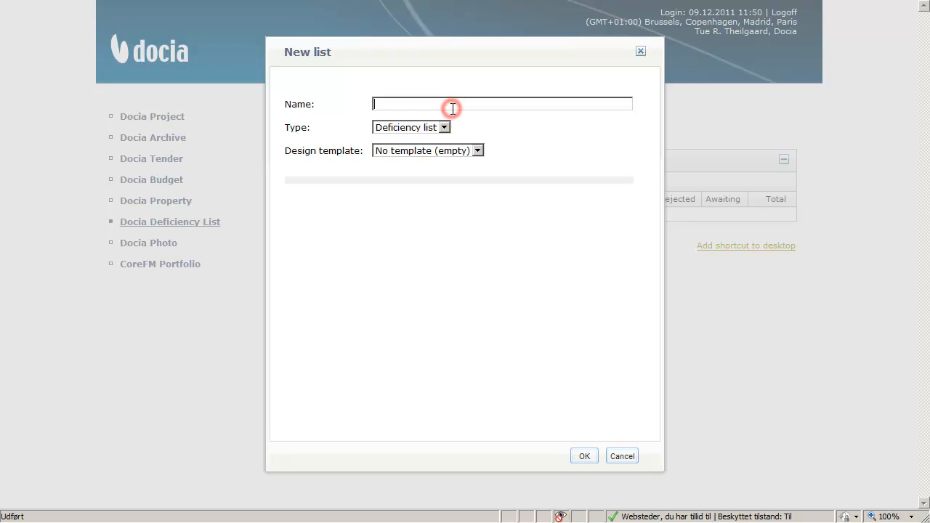
pyautogui.write('Demo Docia Deficiency list')
pyautogui.click(585, 457)
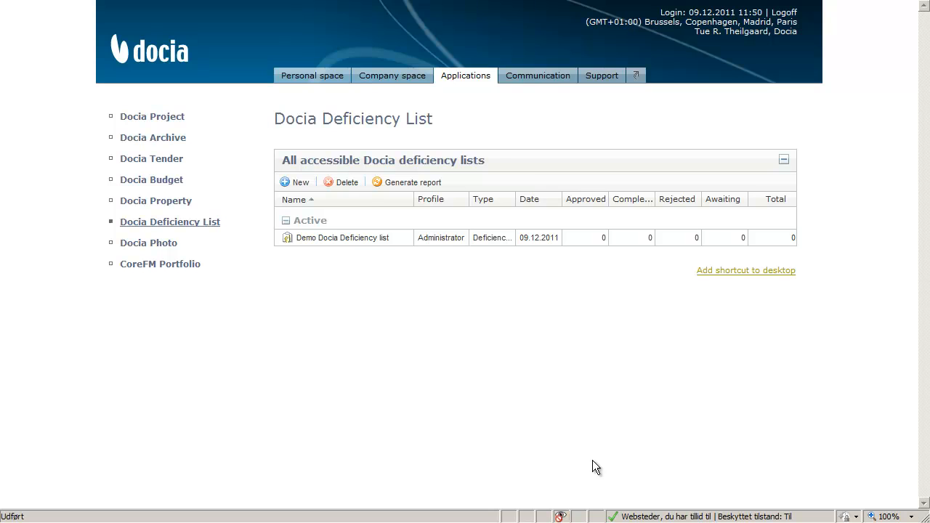
# Open Demo Docia Deficiency list and save its project info with the street address, city Copenhagen, country Denmark and a picture file
pyautogui.click(328, 239)
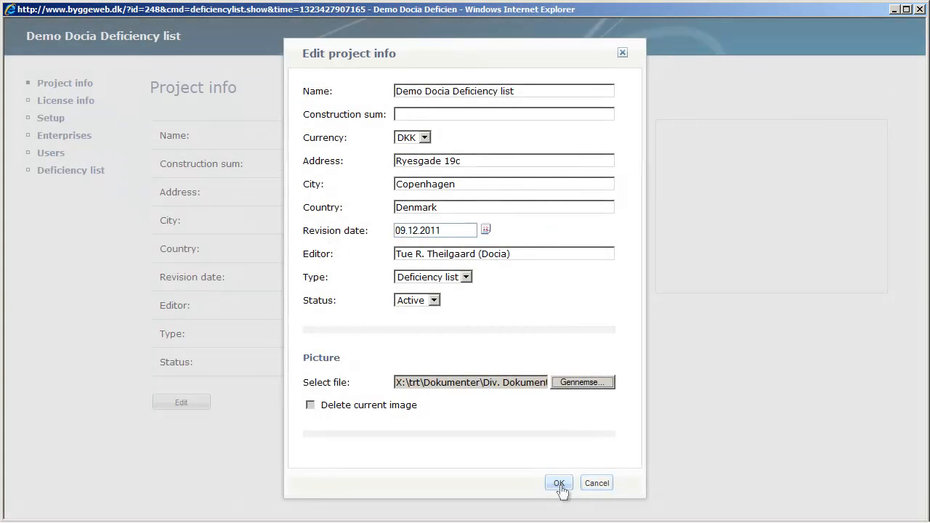
pyautogui.click(560, 485)
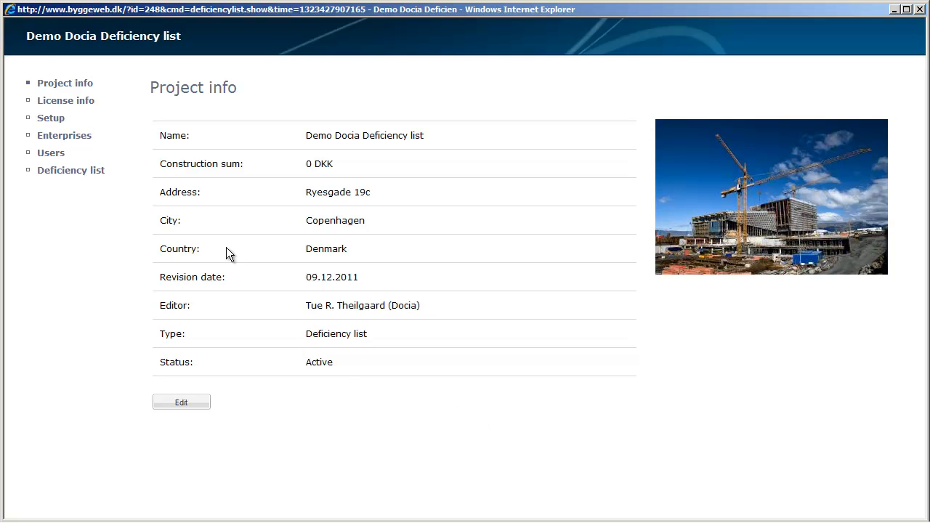
# Start adding a custom field to the list's setup, using (Other) as the field name choice
pyautogui.click(51, 119)
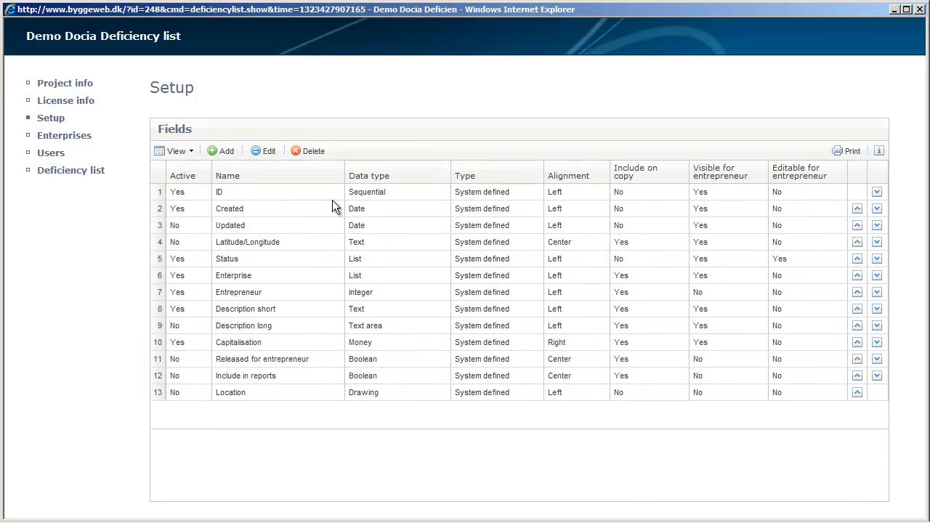
pyautogui.click(223, 153)
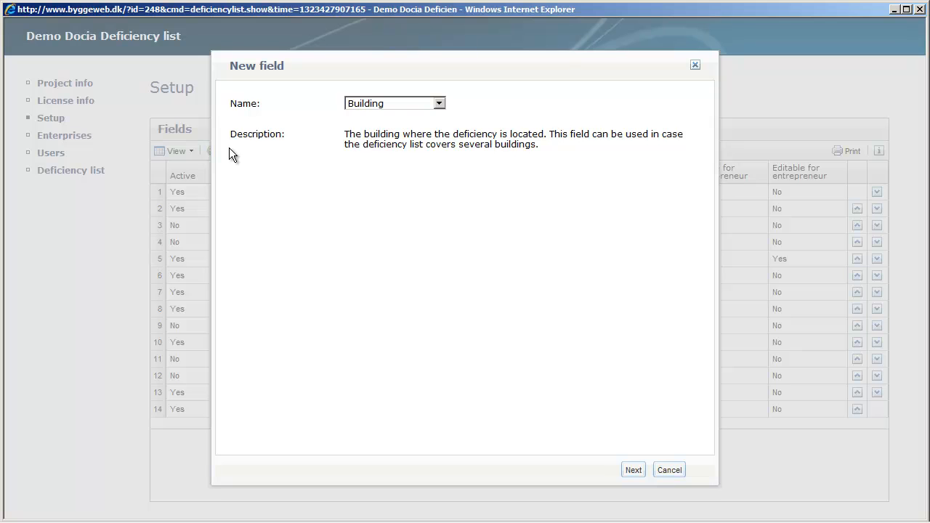
pyautogui.click(439, 104)
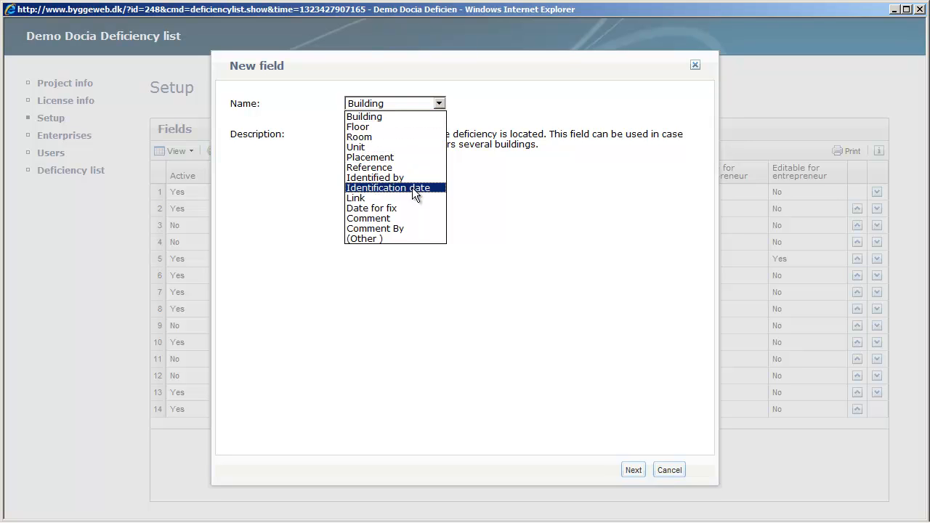
pyautogui.click(411, 238)
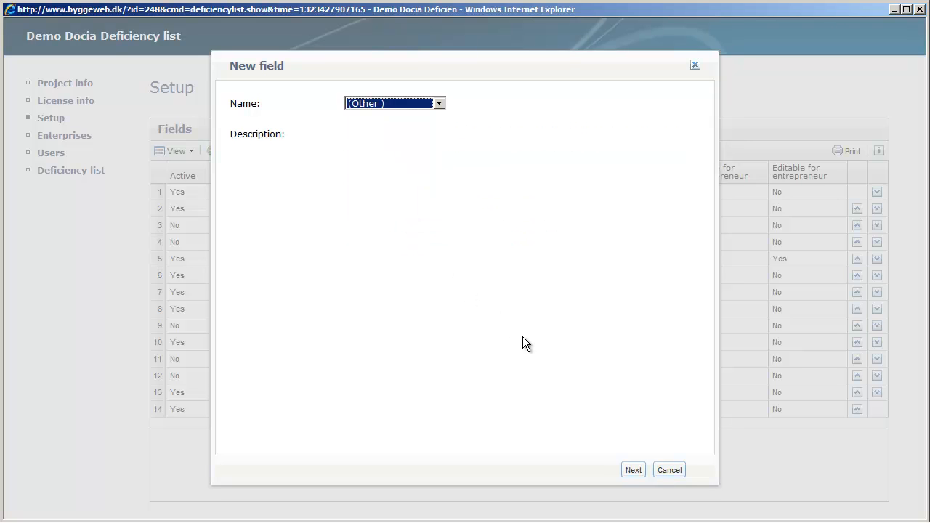
pyautogui.click(632, 470)
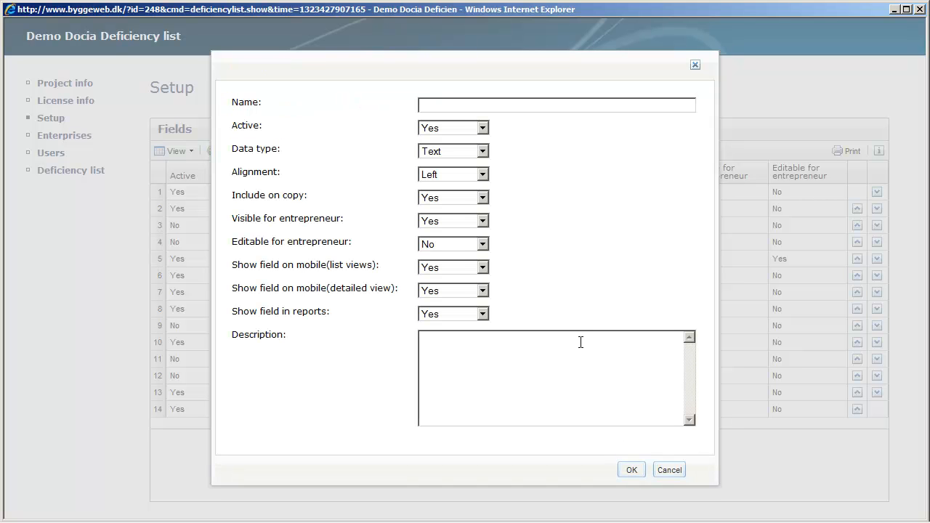
# Name the new field Deficiency, set its data type to List and open its list values for editing
pyautogui.click(455, 102)
pyautogui.write('Deficiency')
pyautogui.click(482, 151)
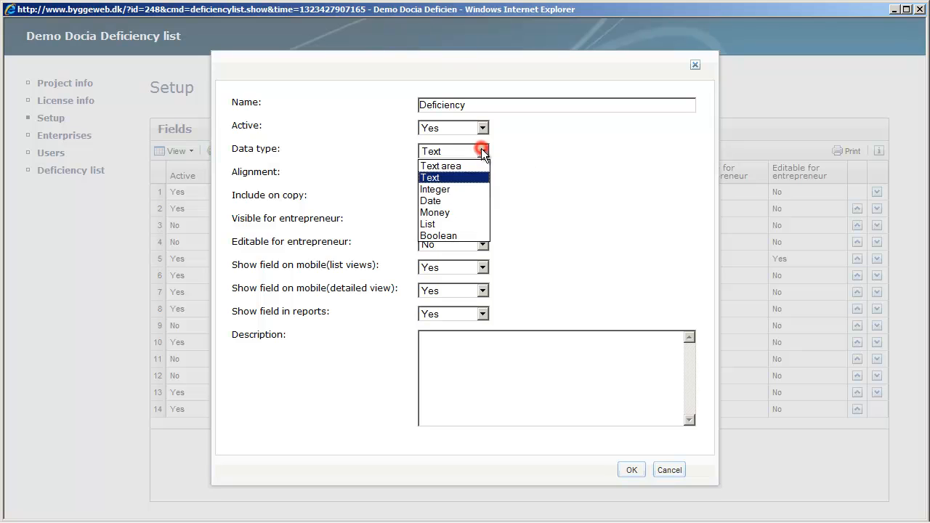
pyautogui.click(481, 222)
pyautogui.click(570, 151)
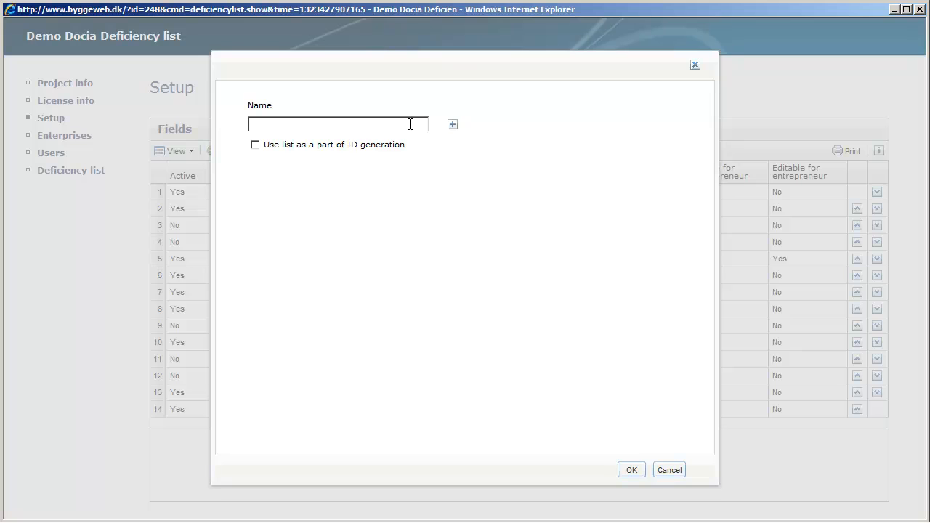
# Enter the list values Scratched surface, Door to be adjusted, Joint defects and Black marks on the surface, and save the field
pyautogui.write('Scratched surface')
pyautogui.click(453, 124)
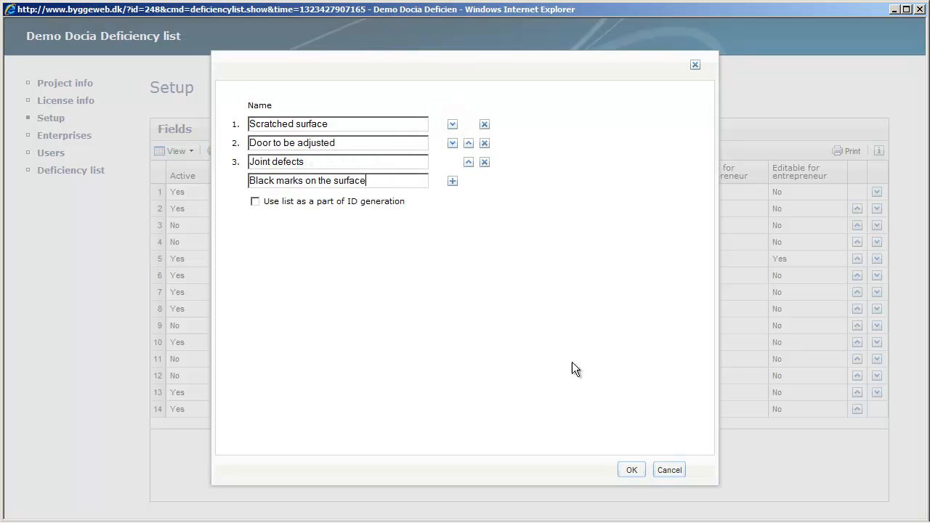
pyautogui.click(631, 471)
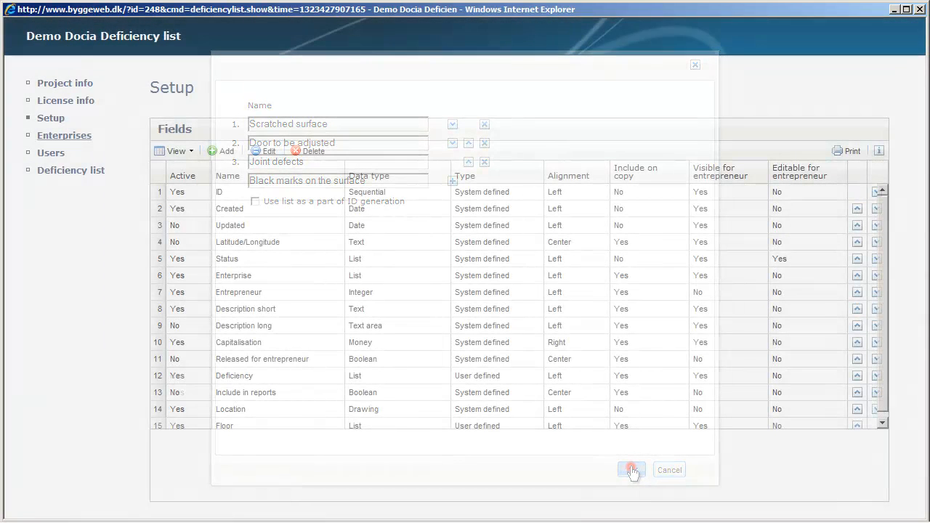
# View the enterprises, and submit a new entrepreneur under Users with the person's name and e-mail and English as language
pyautogui.click(64, 136)
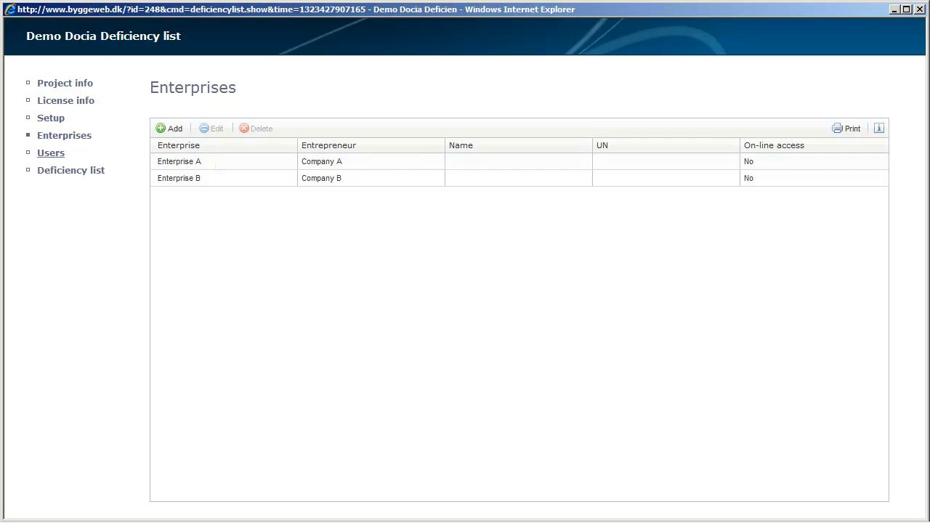
pyautogui.click(57, 159)
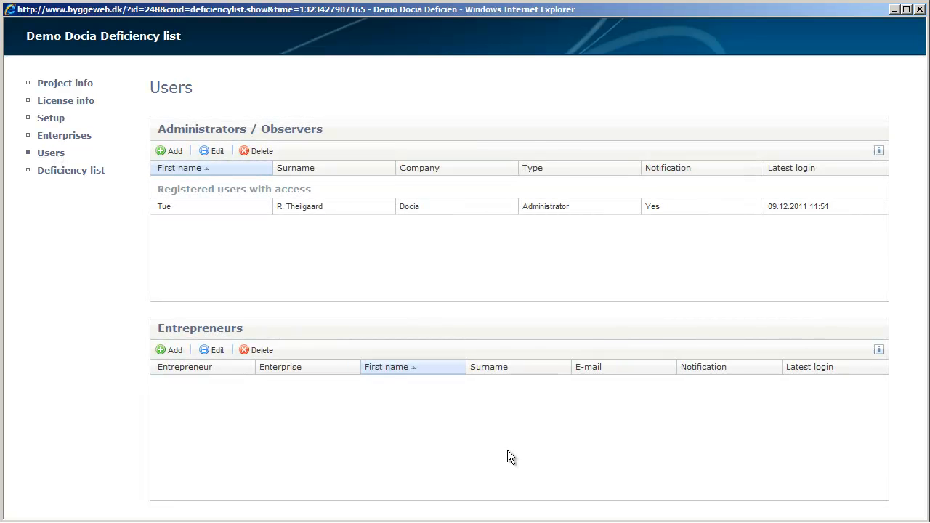
pyautogui.click(175, 351)
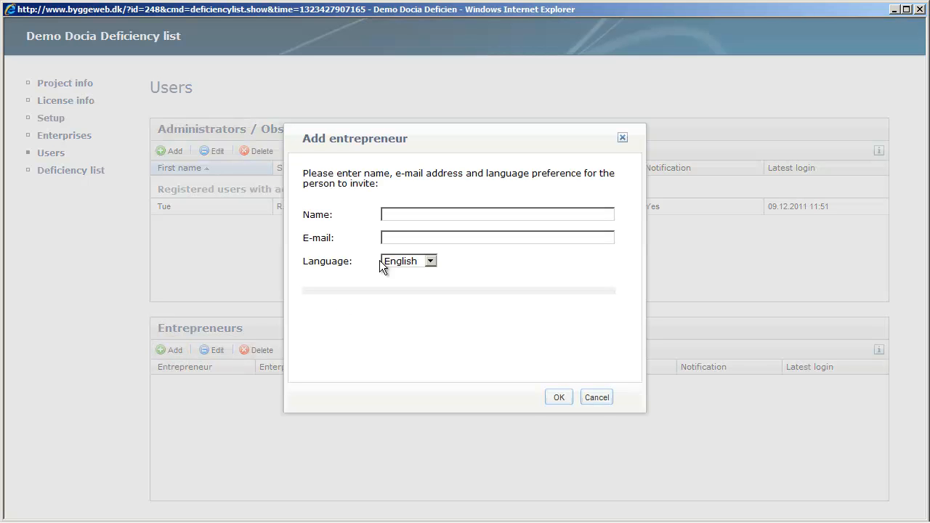
pyautogui.click(407, 214)
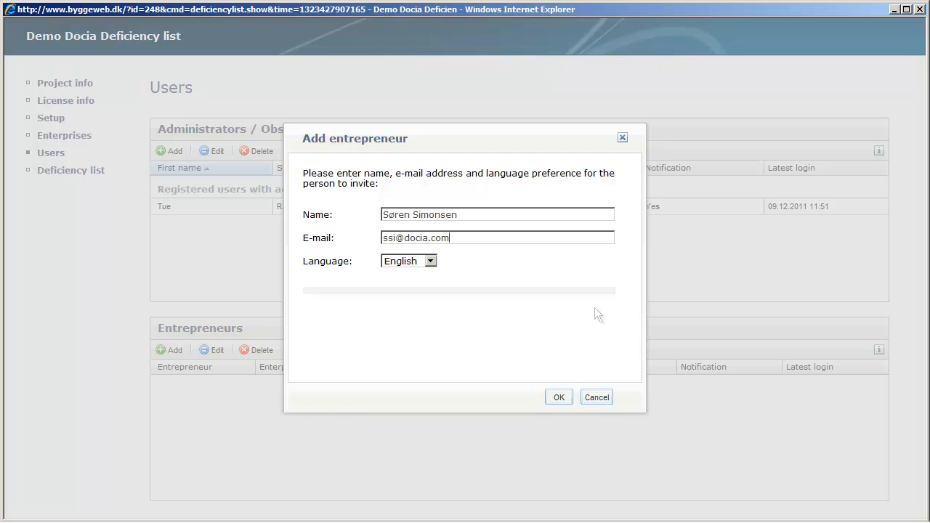
pyautogui.click(557, 400)
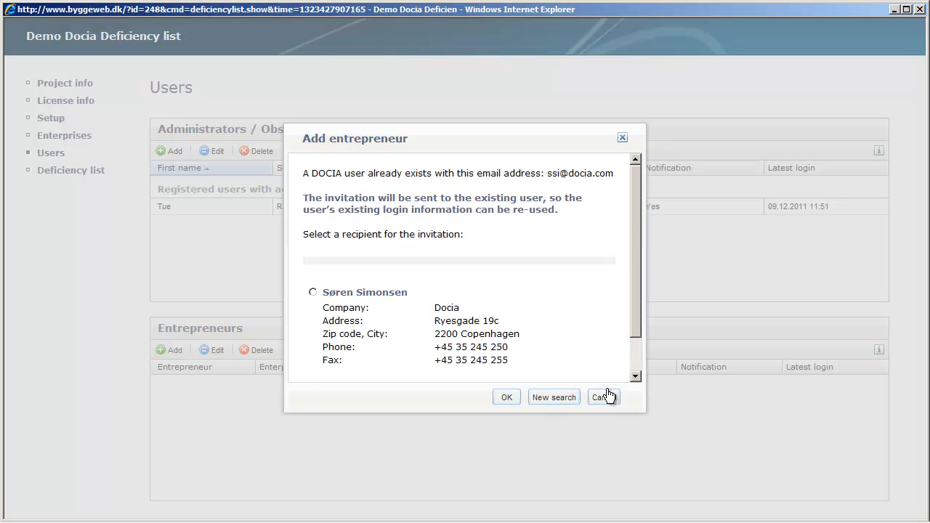
# Choose the existing user as the invitation recipient and assign that user to Enterprise A
pyautogui.moveTo(637, 229); pyautogui.dragTo(640, 261)
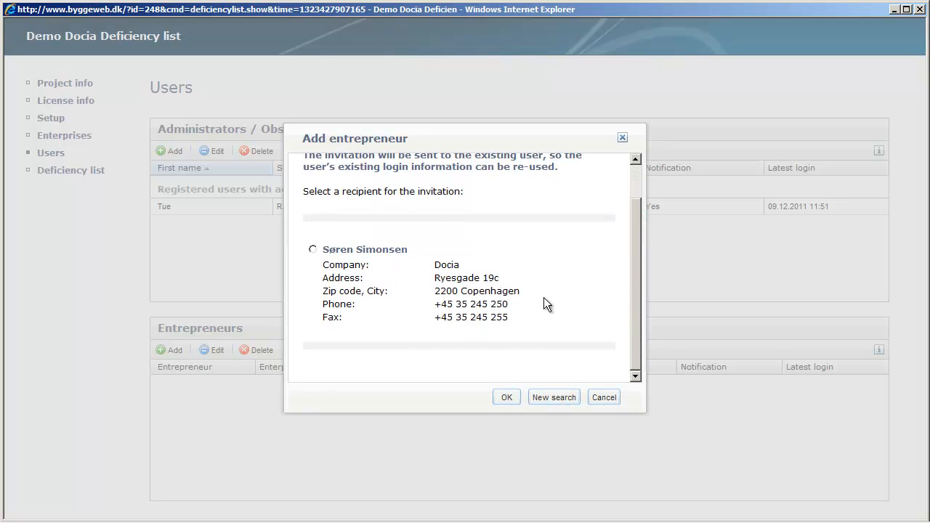
pyautogui.click(313, 249)
pyautogui.click(505, 396)
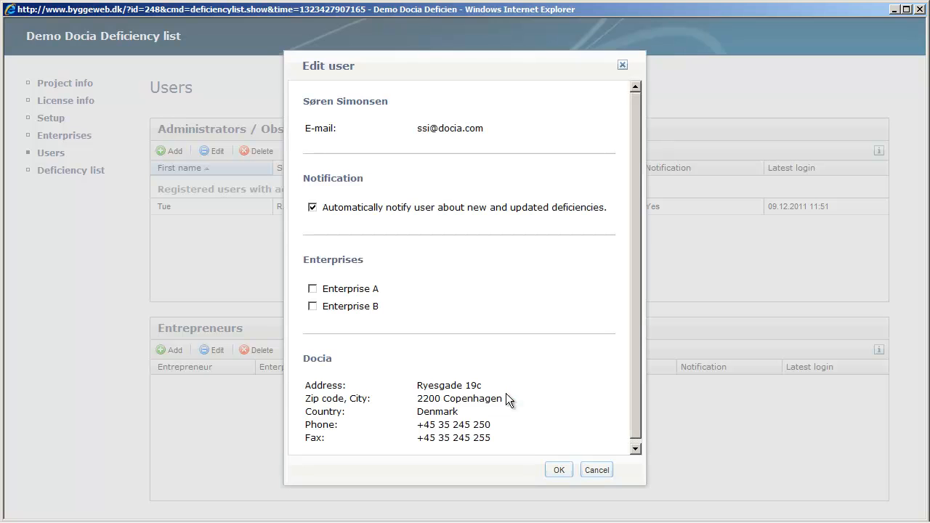
pyautogui.click(312, 288)
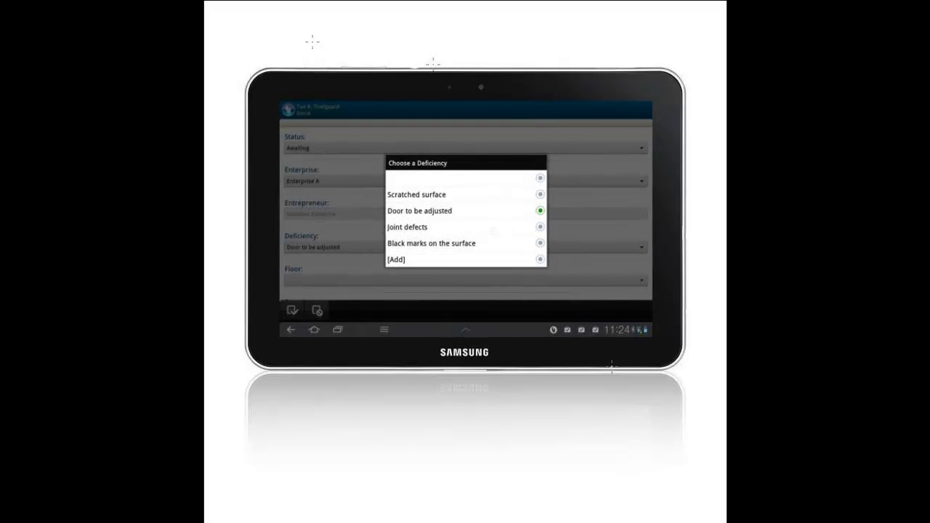
# Choose Door to be adjusted as the deficiency in the registration form of the tablet app
pyautogui.click(540, 210)
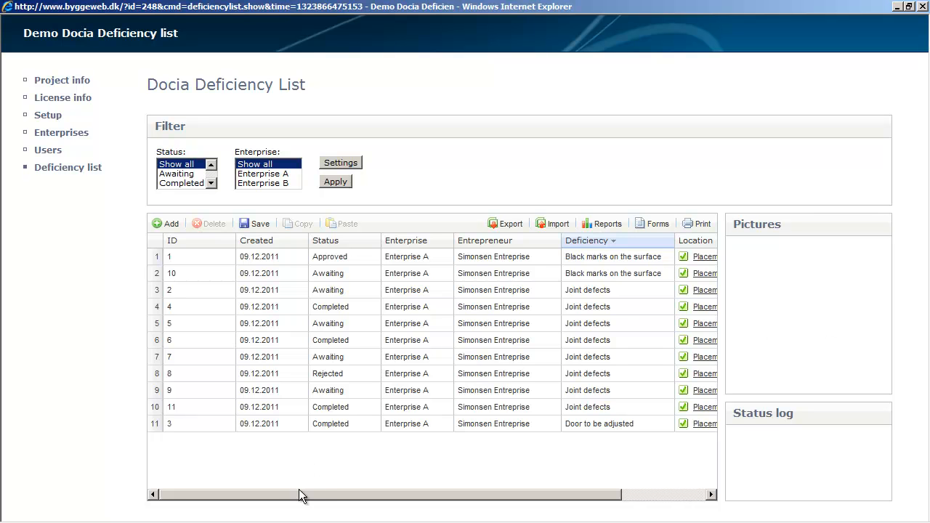
# Set the status of the deficiency with ID 4 to Approved in the web list, without adding a picture or comment
pyautogui.moveTo(298, 494)
pyautogui.mouseDown()
pyautogui.moveTo(404, 508)
pyautogui.moveTo(284, 501)
pyautogui.mouseUp()
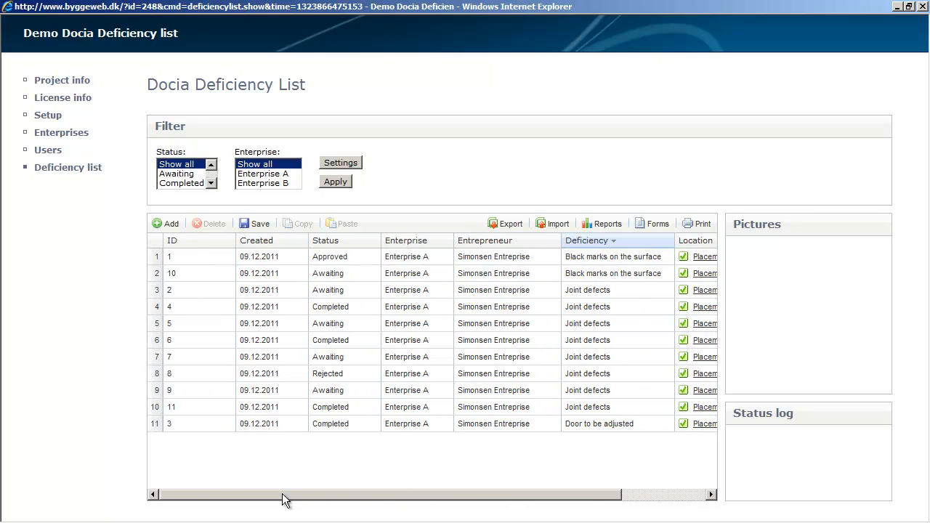
pyautogui.click(336, 312)
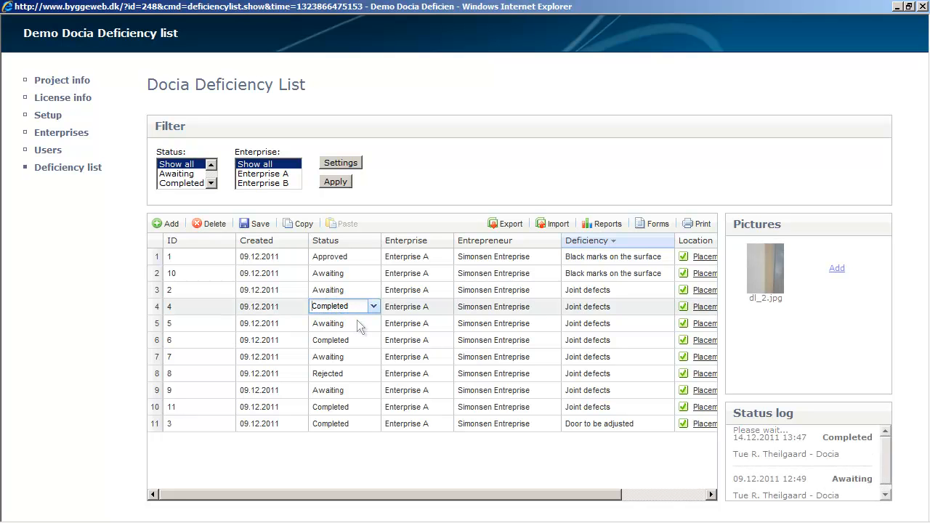
pyautogui.click(373, 307)
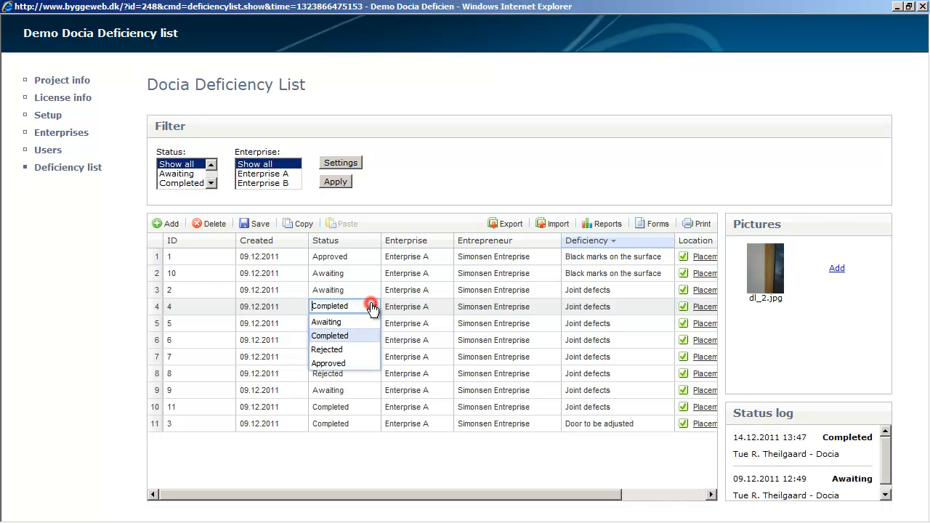
pyautogui.click(354, 364)
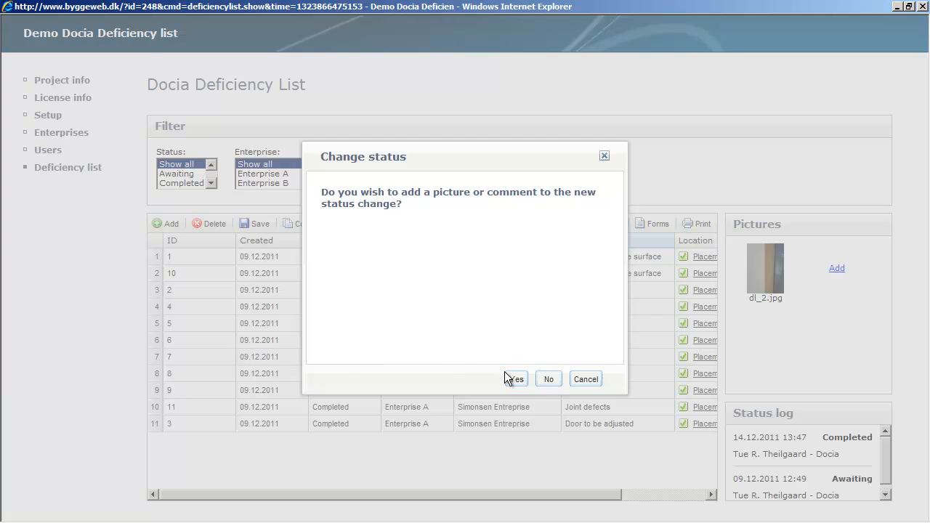
pyautogui.click(547, 378)
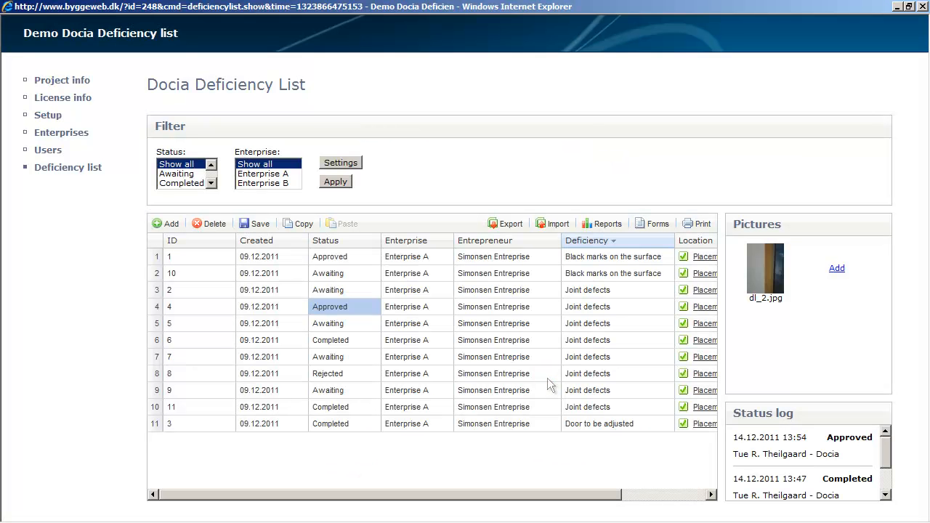
# Generate a deficiency report and examine the floor plan markers and table for the 1 st. floor location
pyautogui.click(607, 227)
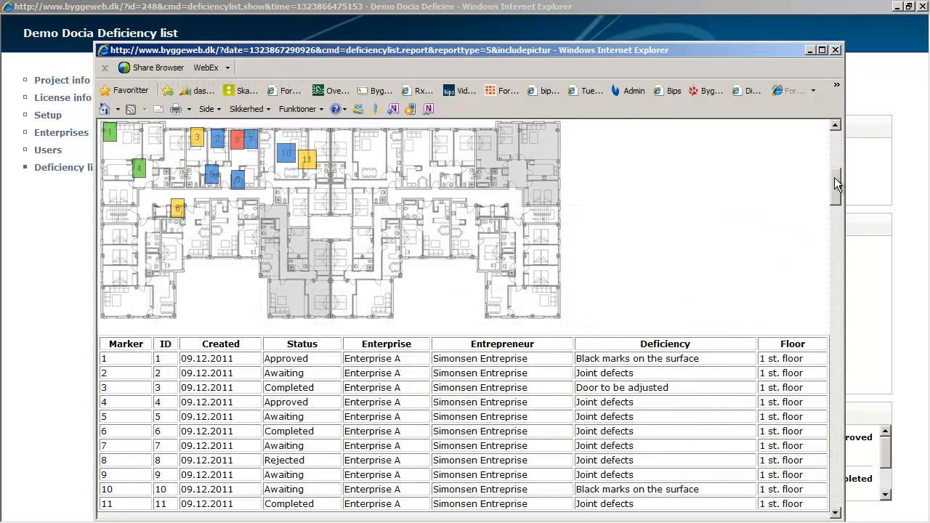
pyautogui.moveTo(835, 182); pyautogui.dragTo(836, 175)
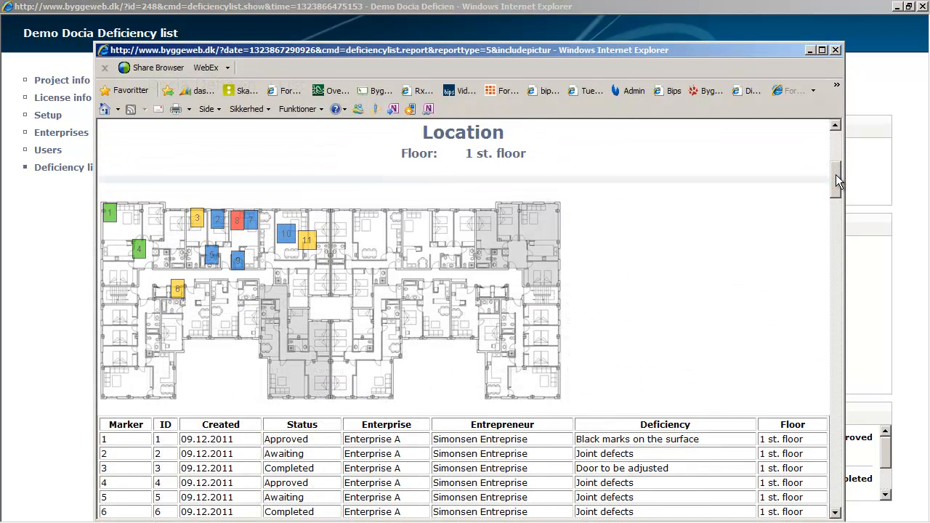